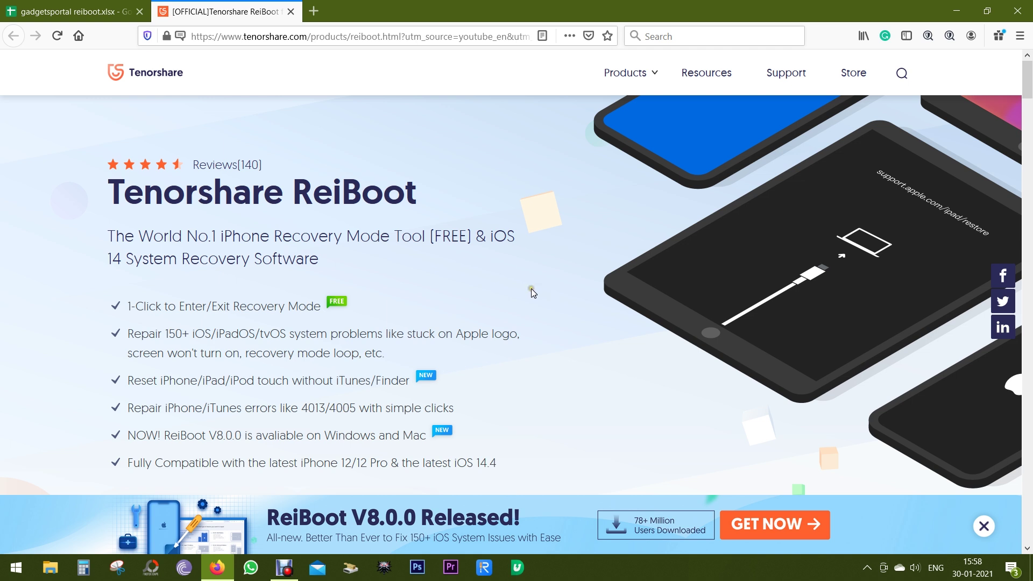
- Highlight the product title, the Repair 150+ system problems feature and its stuck-issue examples
drag(110, 189, 415, 198)
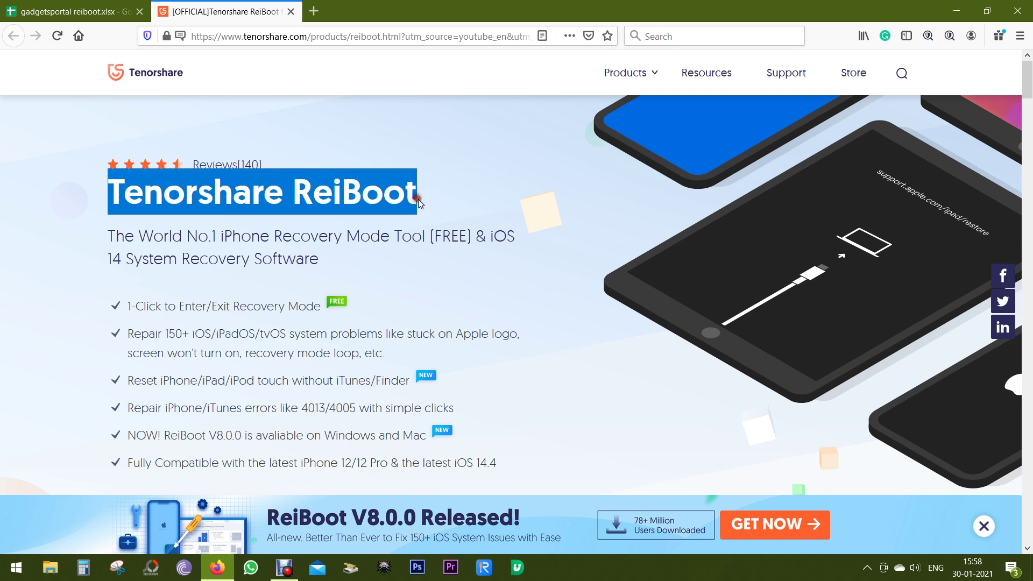
click(566, 366)
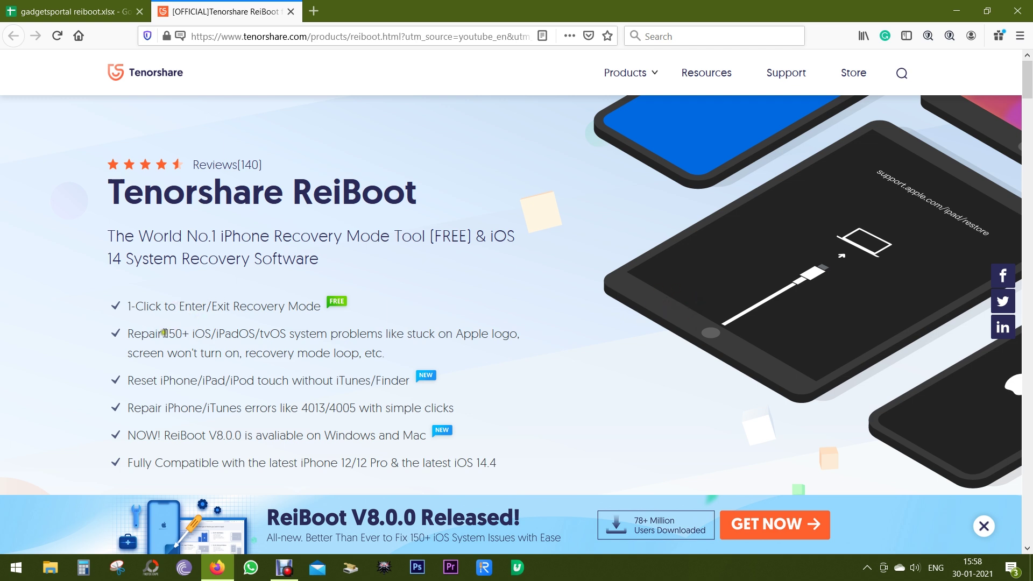
drag(130, 334, 292, 337)
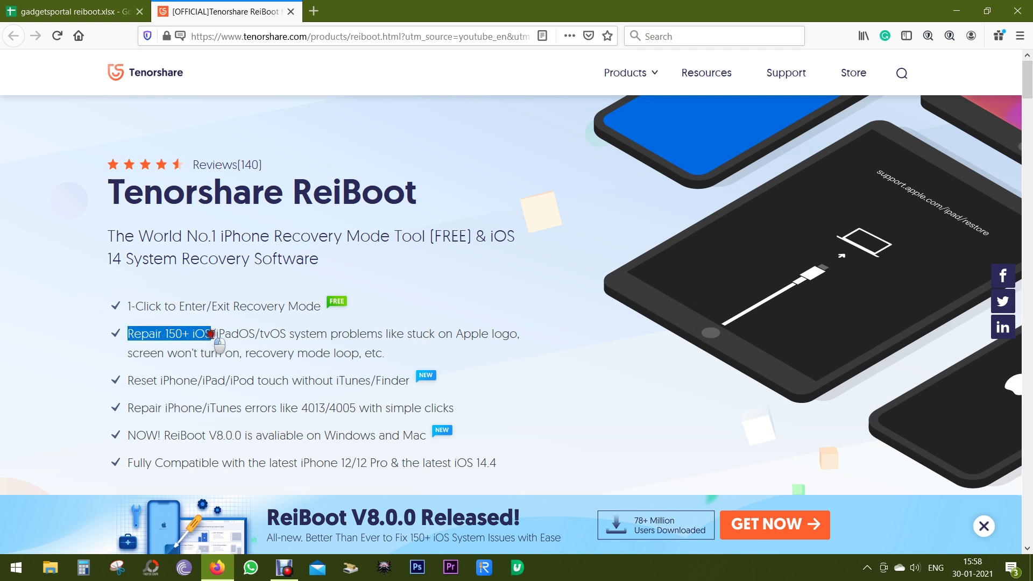
drag(292, 338, 518, 335)
click(383, 334)
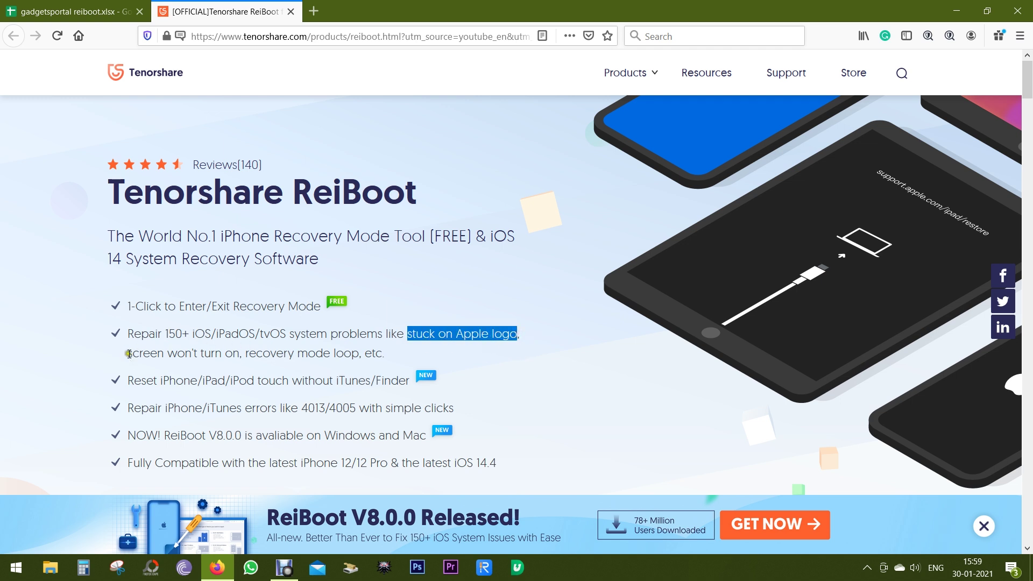
drag(127, 354, 406, 353)
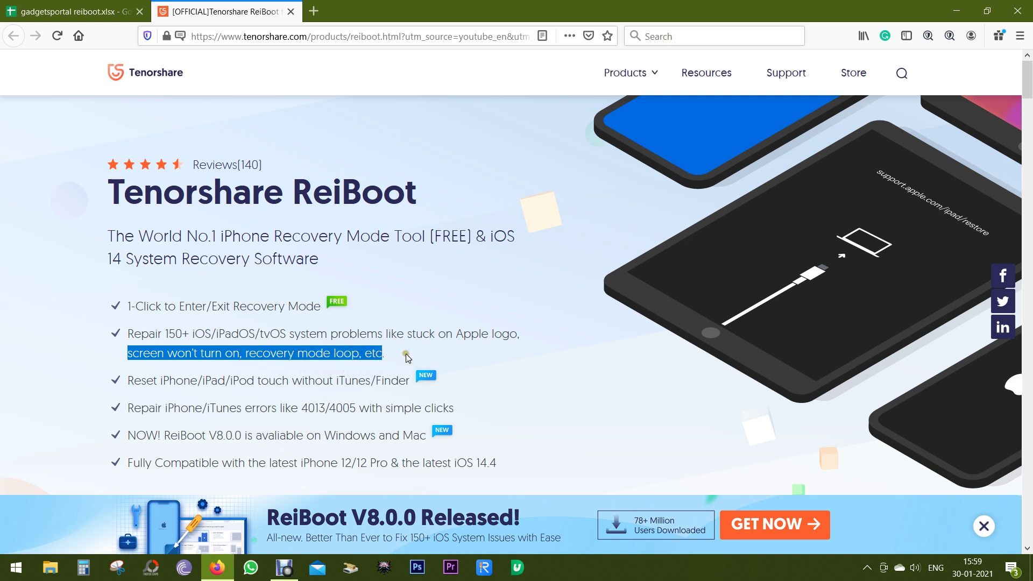
click(406, 353)
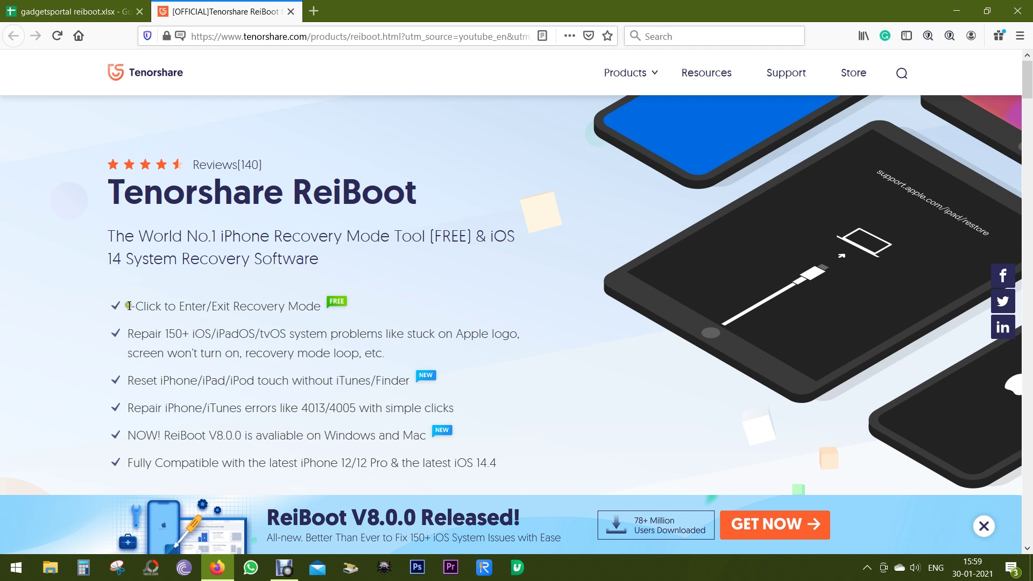
- Highlight the 1-Click recovery mode, iTunes errors 4013/4005, iTunes/Finder and iPhone 12/iOS 14.4 compatibility lines
drag(129, 306, 319, 306)
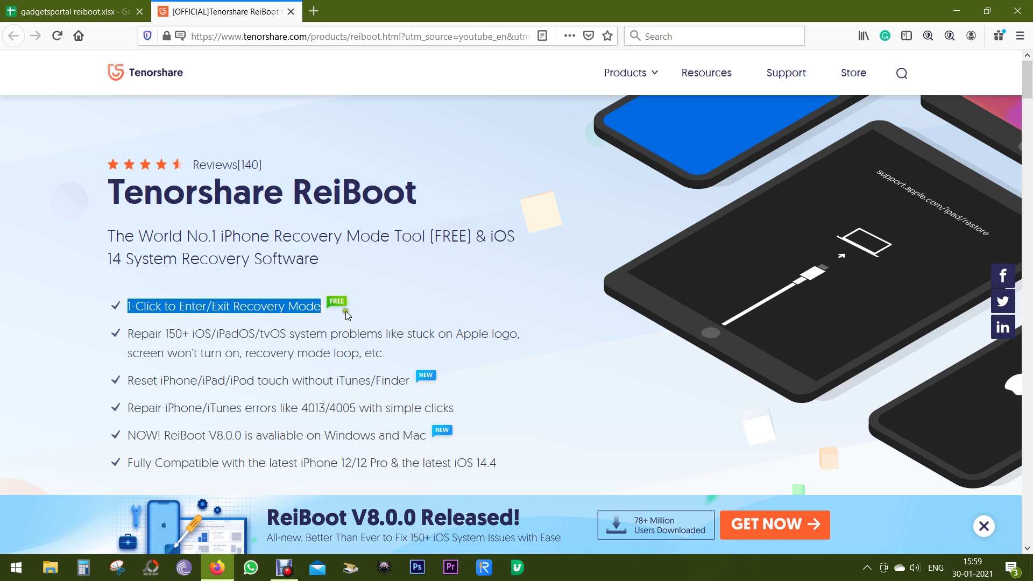
click(339, 311)
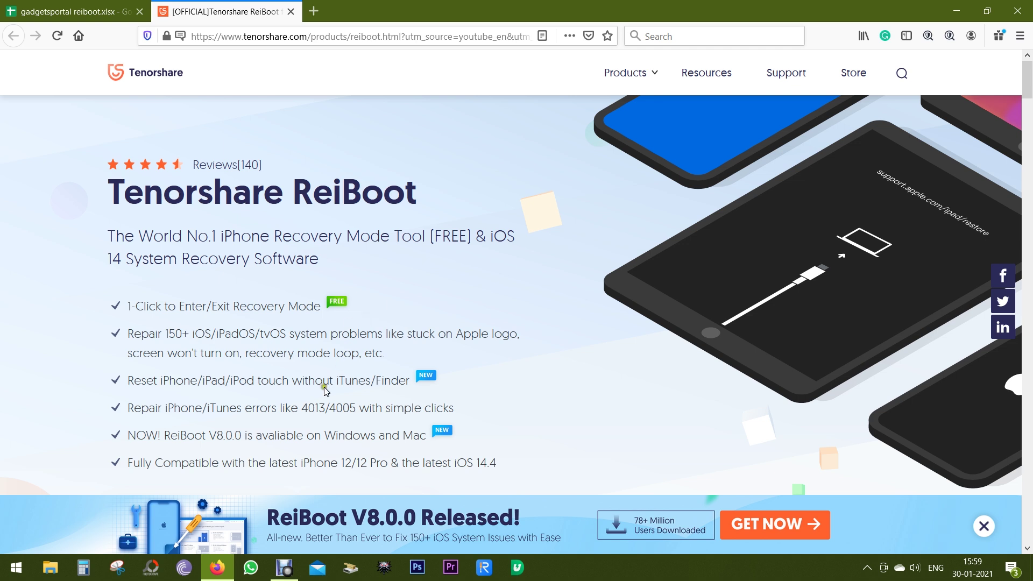
click(243, 409)
drag(244, 410, 427, 415)
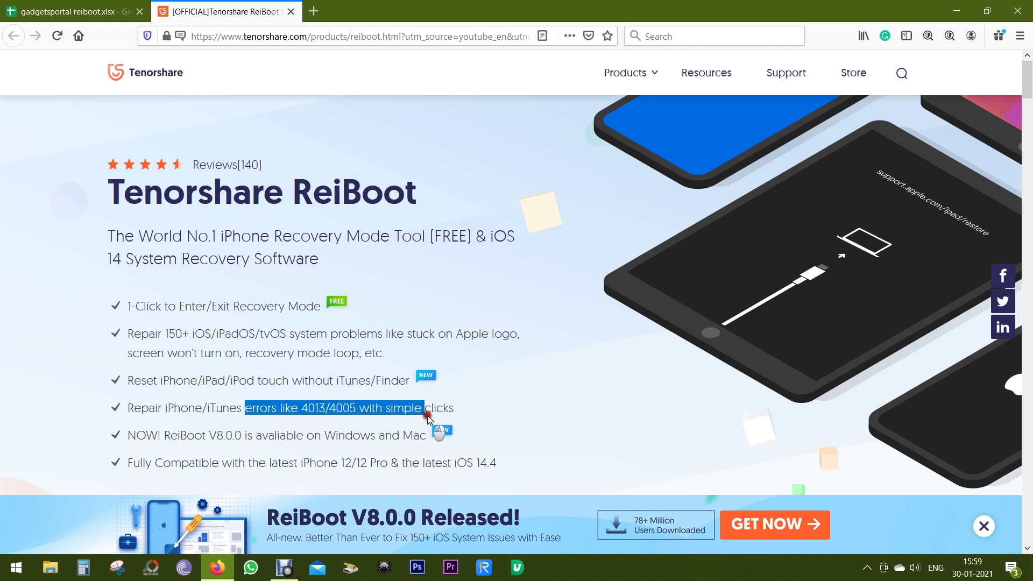
click(460, 413)
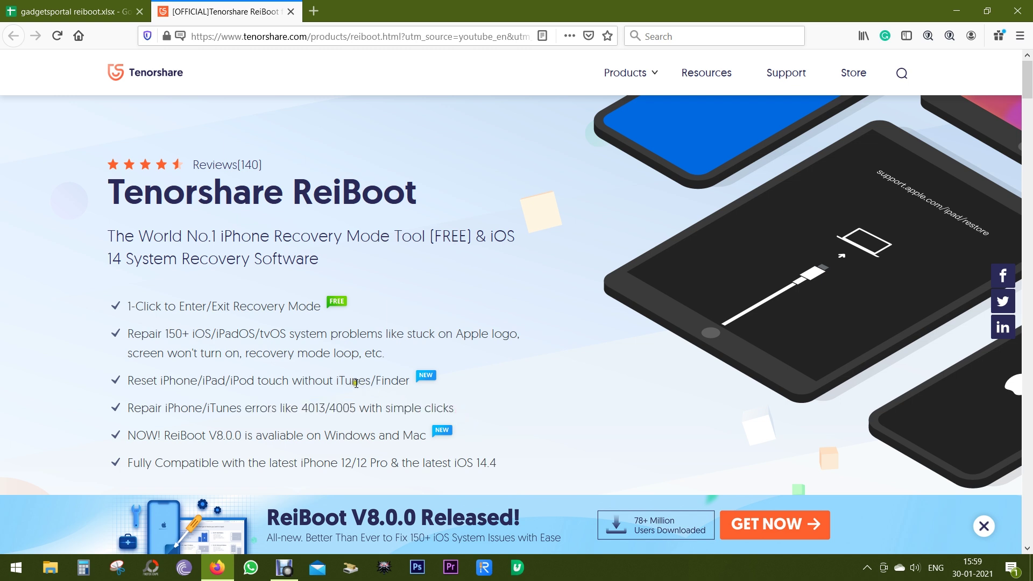
drag(337, 380, 410, 383)
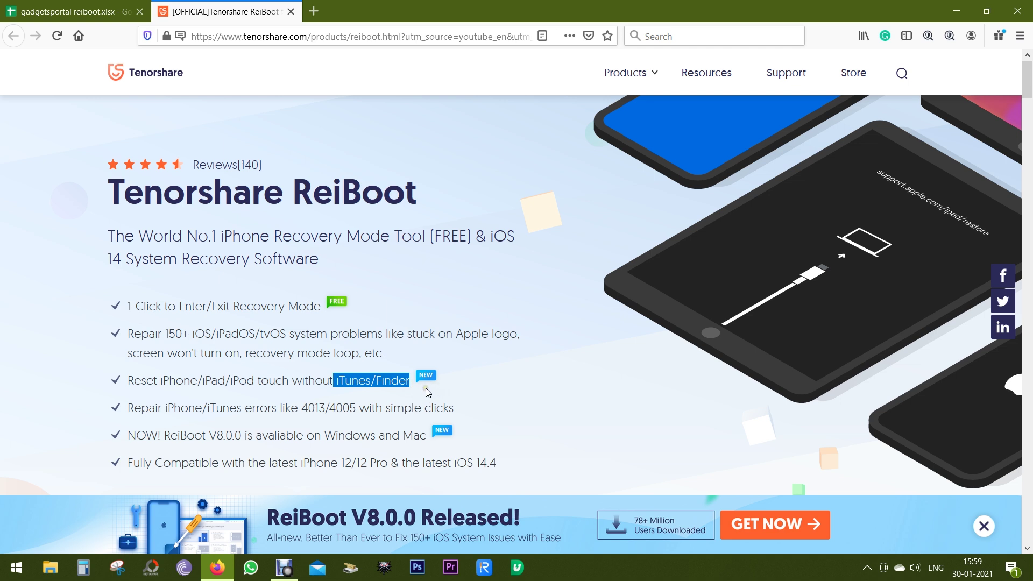
click(425, 389)
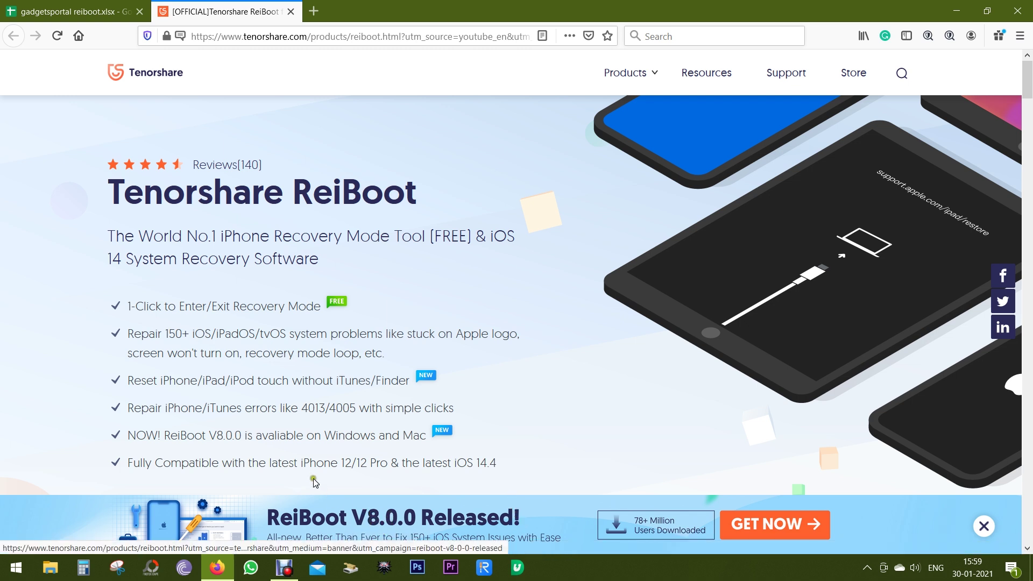
drag(299, 462, 503, 463)
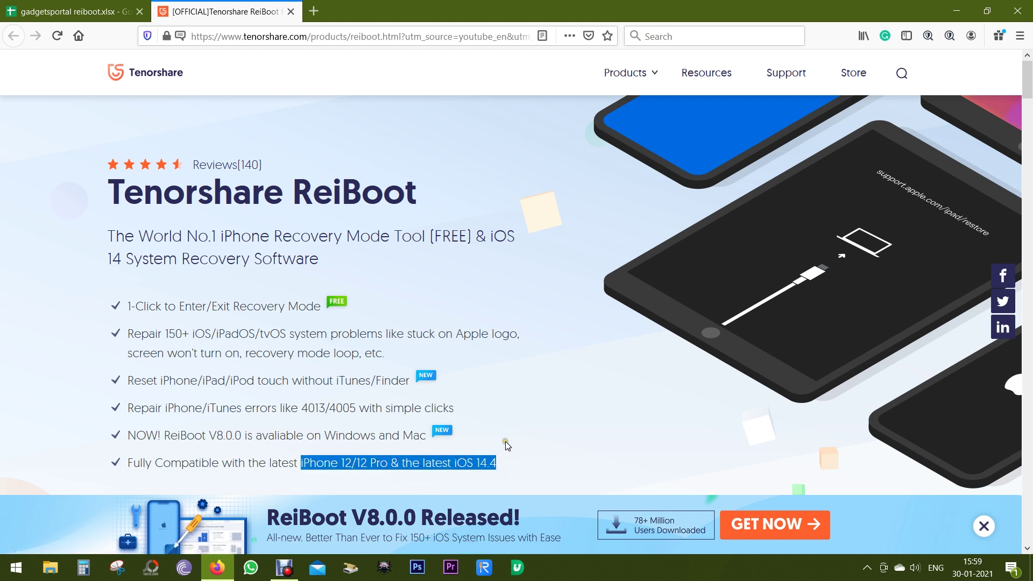
click(554, 440)
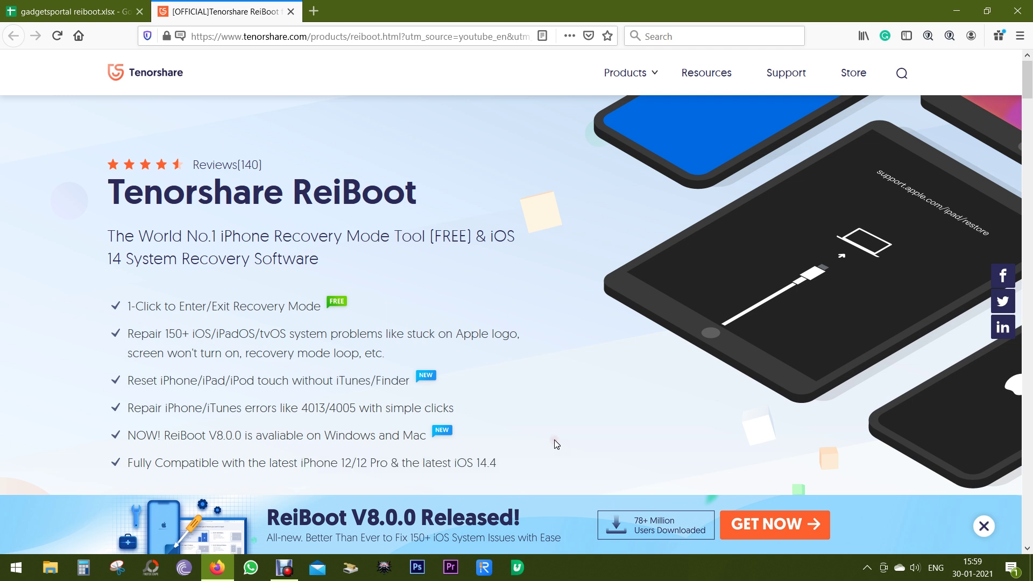
- Scroll down to 'Provide More Beyond Your Imagination', highlighting the restore error text on the way
scroll(556, 445, down, 6)
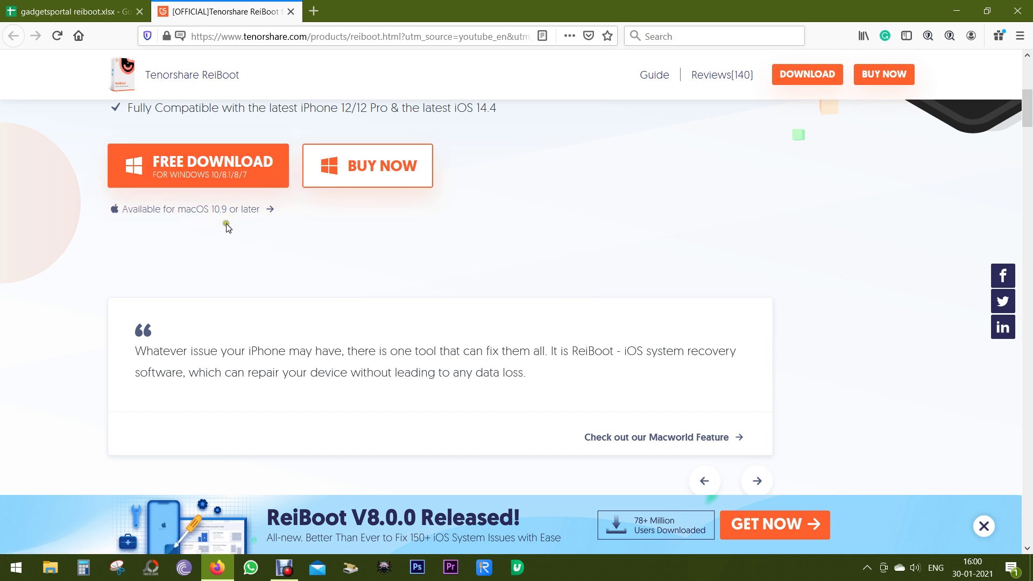
scroll(554, 328, down, 8)
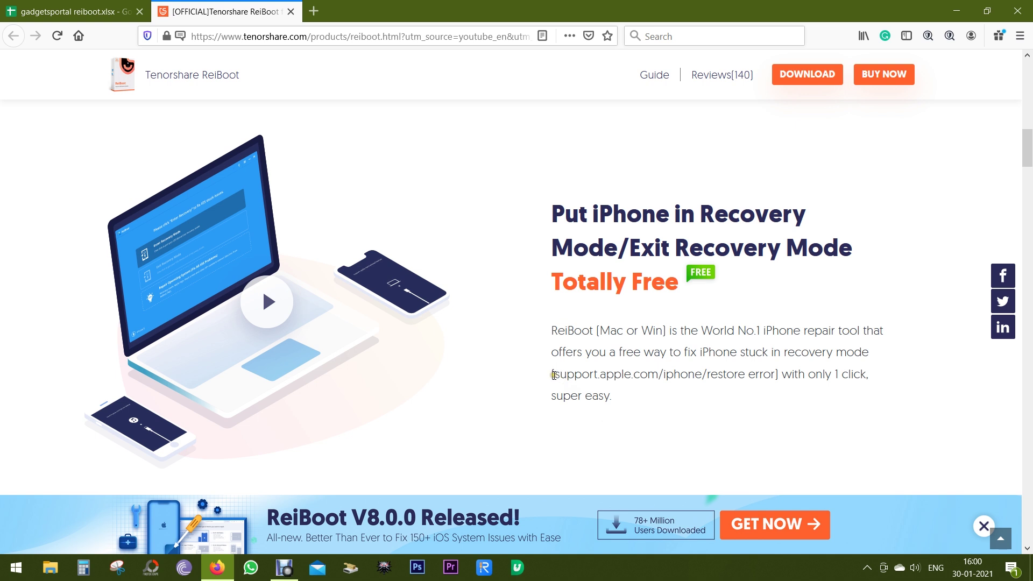
drag(554, 375, 774, 375)
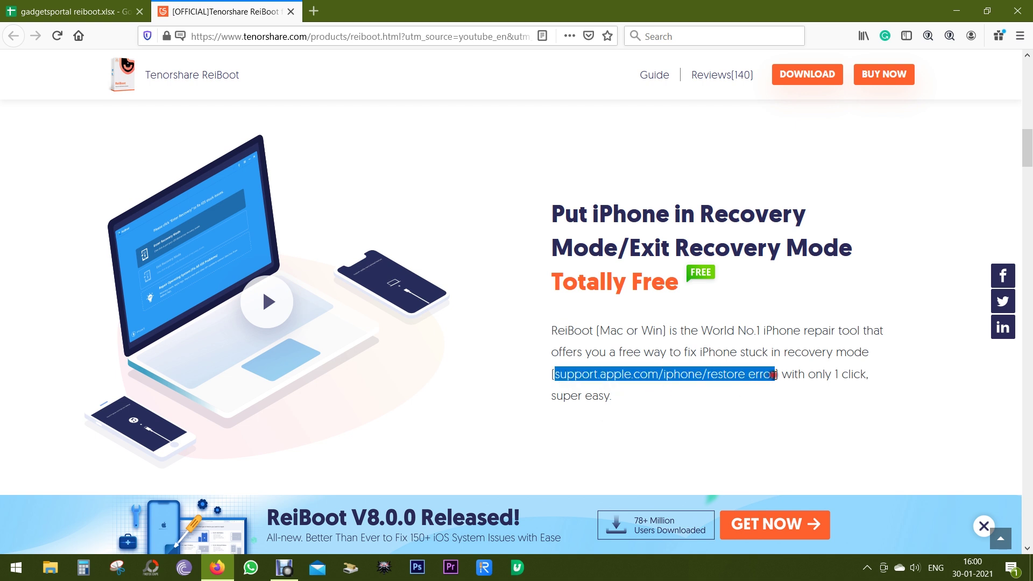
scroll(683, 405, down, 5)
scroll(684, 402, down, 1)
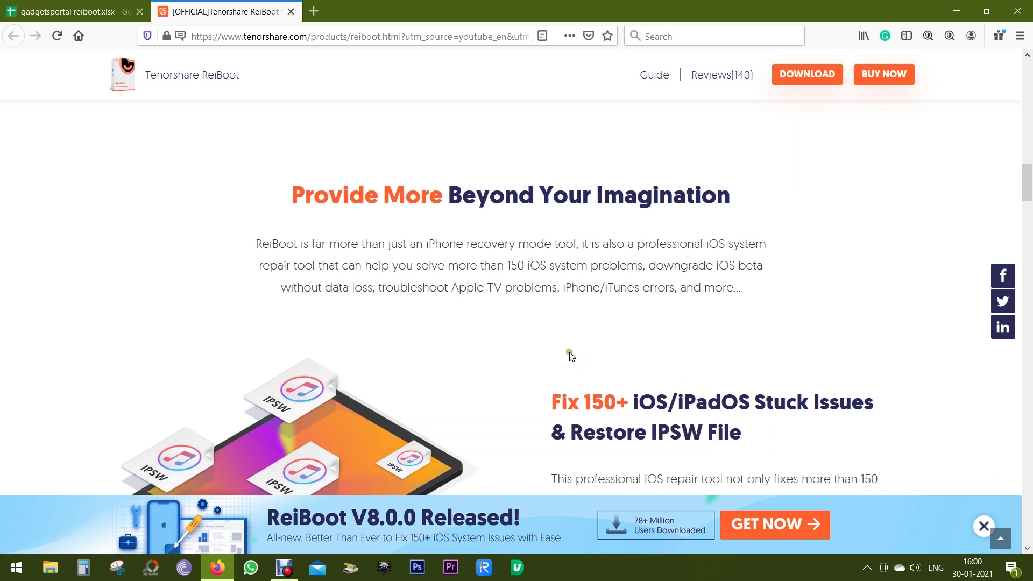
- Highlight the Apple TV/iTunes errors line and the Stuck Issues & Restore IPSW heading while scrolling to Reset
drag(449, 287, 672, 286)
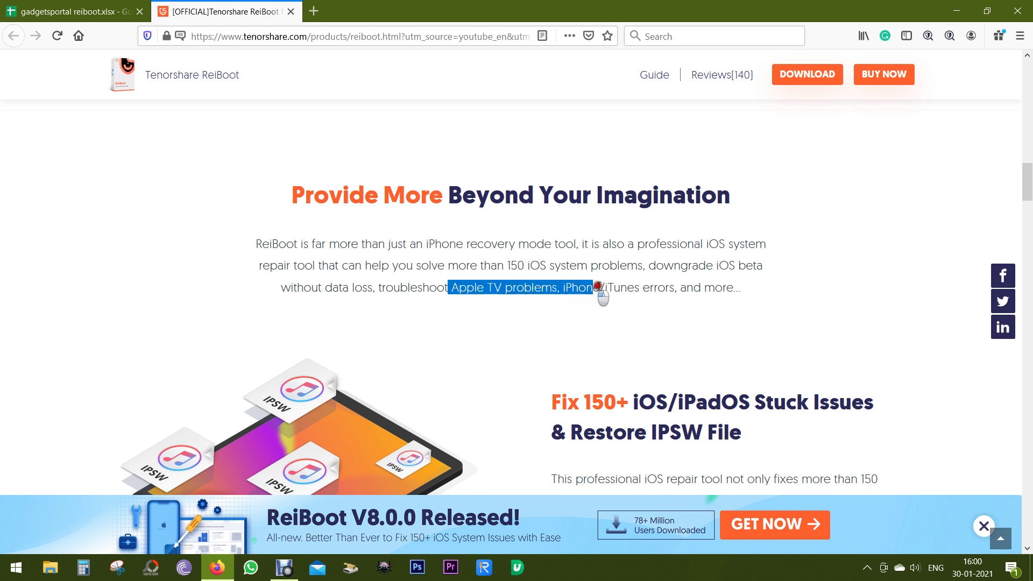
click(697, 324)
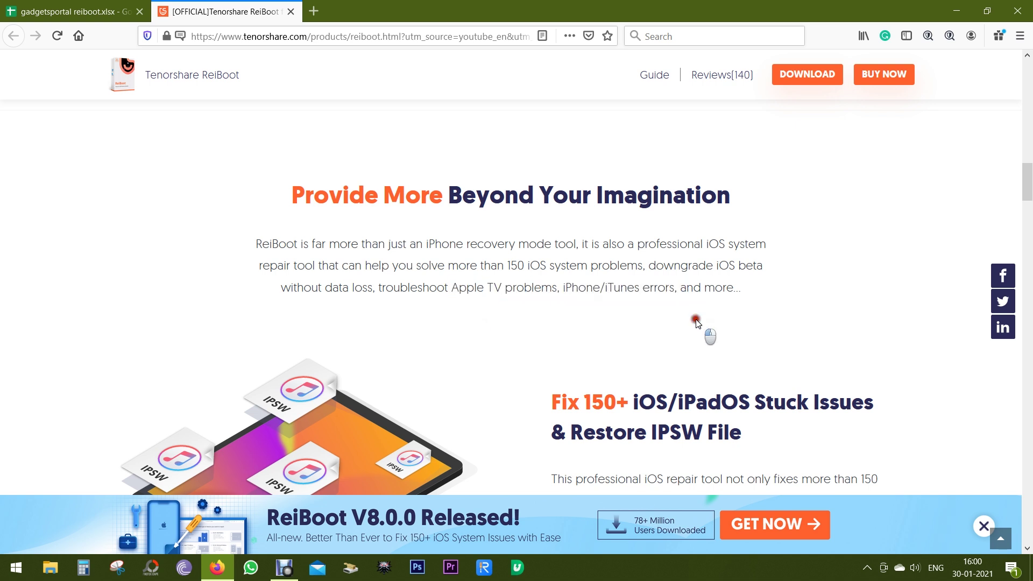
scroll(697, 323, down, 3)
scroll(698, 324, down, 1)
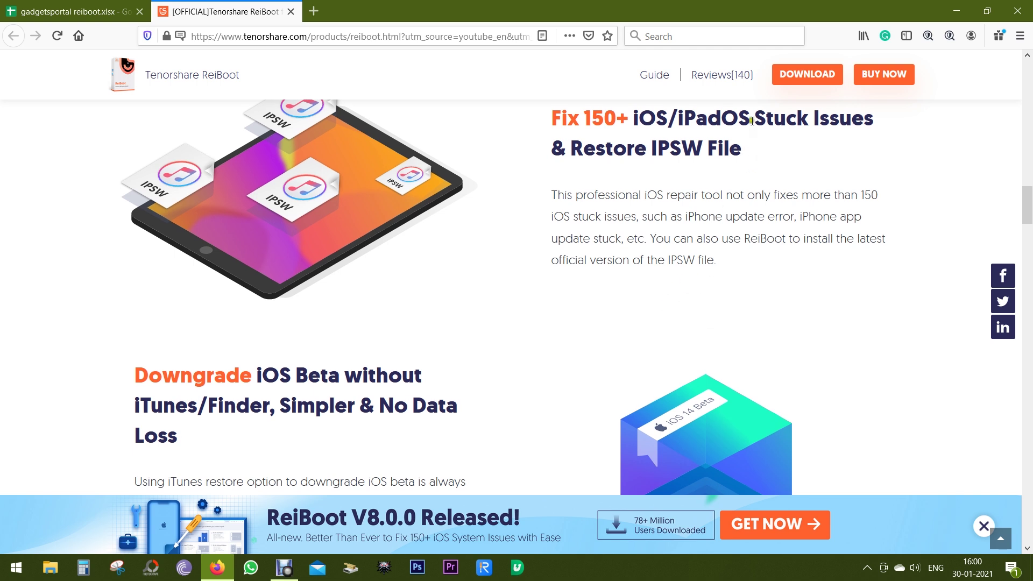
drag(753, 117, 750, 145)
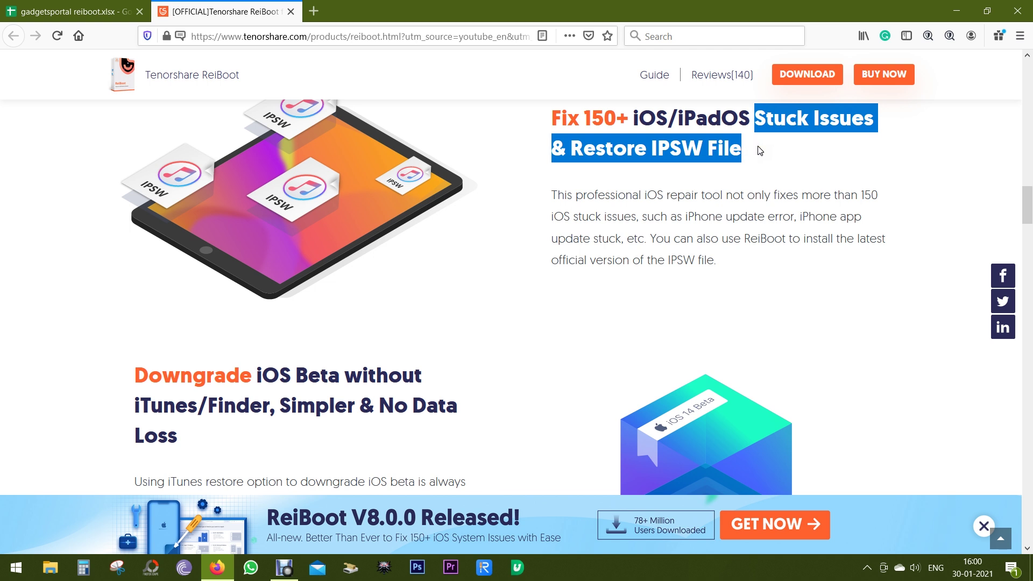
click(760, 150)
scroll(566, 358, down, 3)
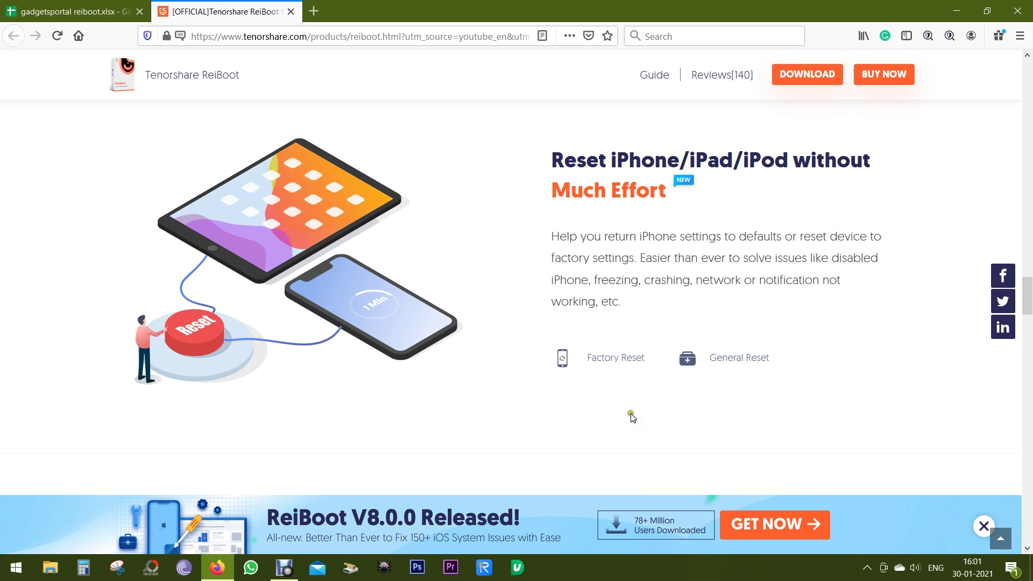
- Browse the stuck-scenario comparison list, jump back to the page top, and minimize Firefox
scroll(592, 409, down, 5)
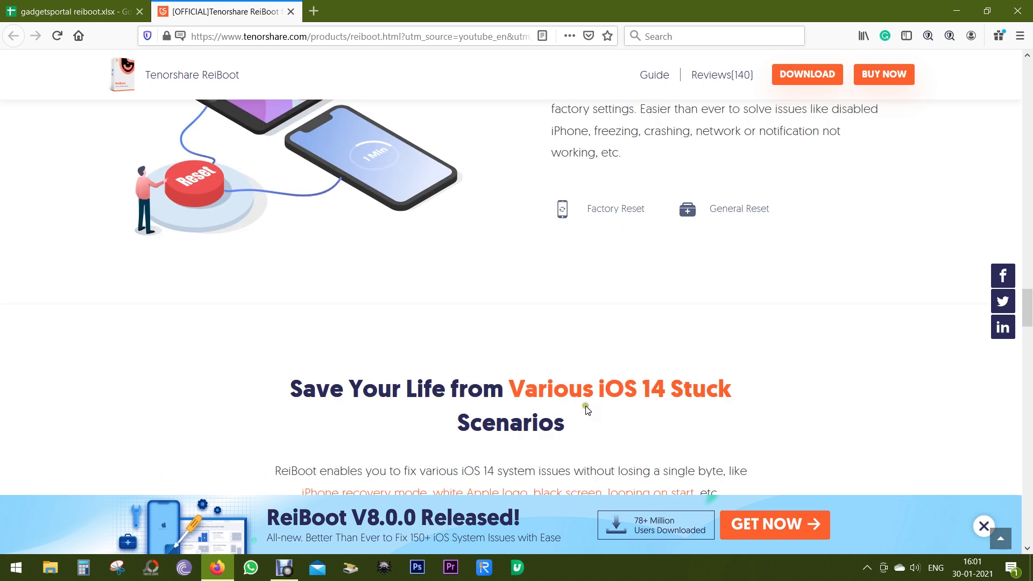
scroll(527, 392, down, 6)
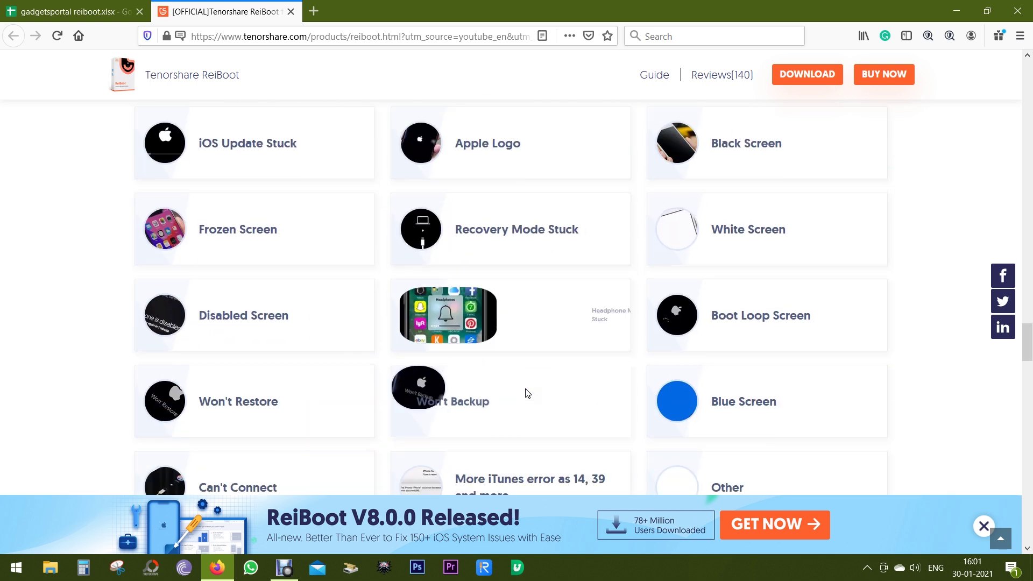
scroll(517, 376, up, 1)
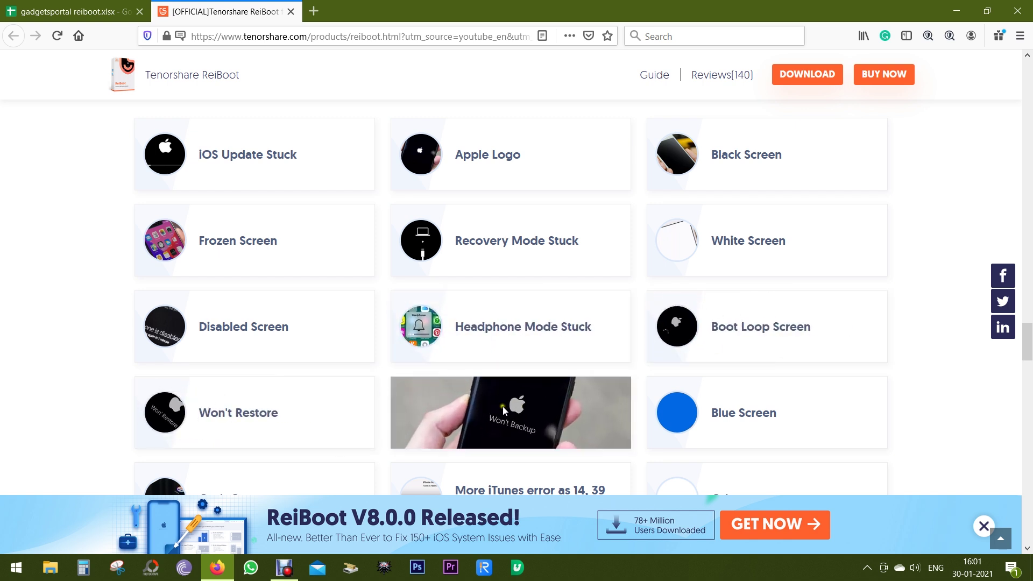
scroll(737, 414, down, 3)
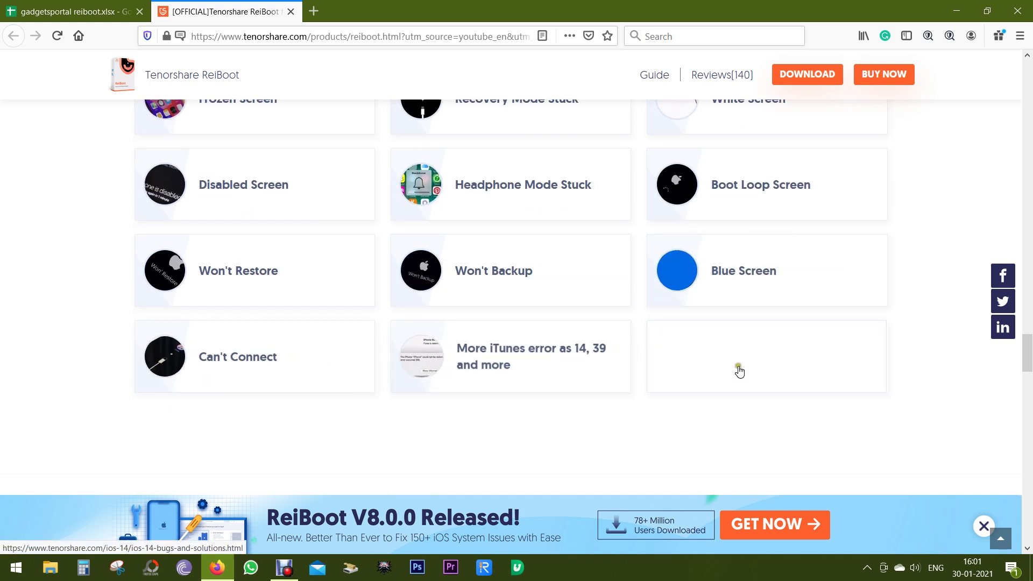
scroll(673, 377, down, 4)
scroll(754, 380, down, 4)
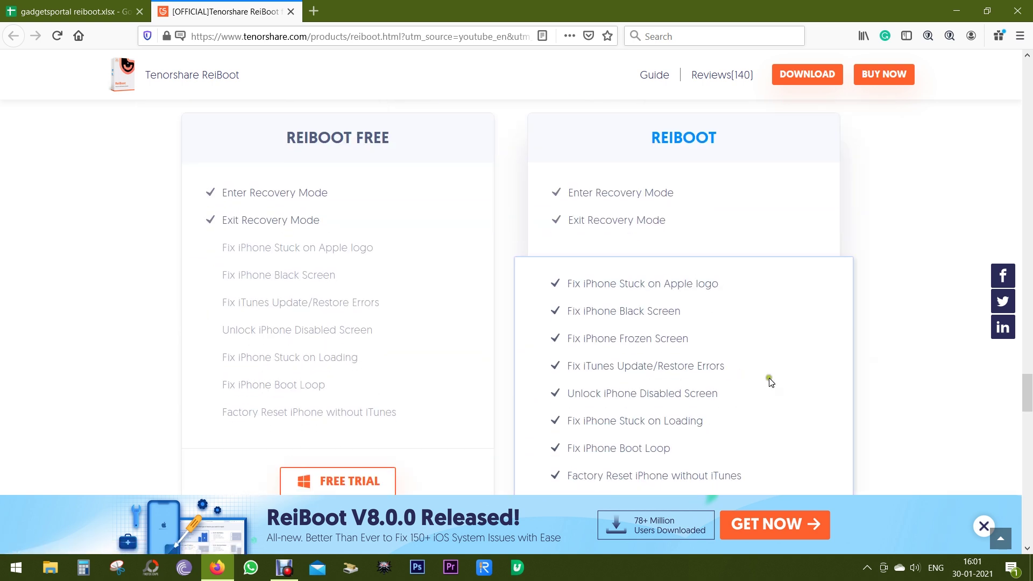
click(1000, 538)
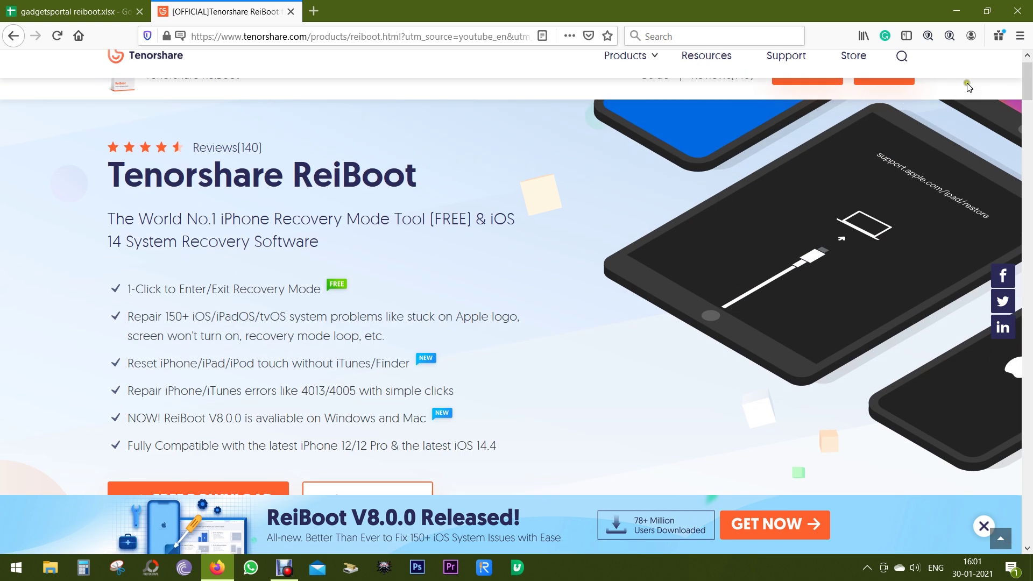
click(957, 11)
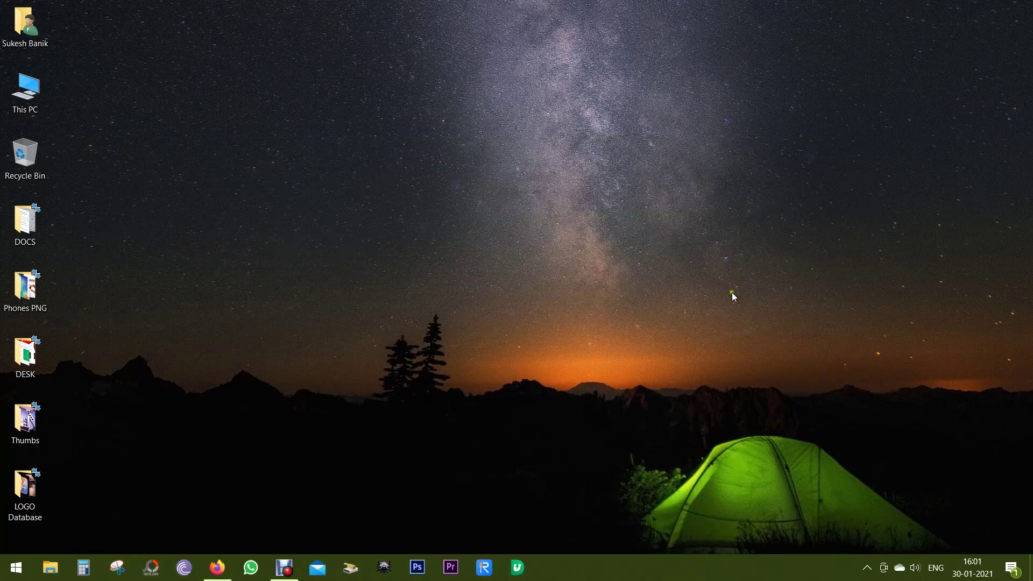
- Launch ReiBoot from the taskbar and view its Enter/Exit Recovery Mode page detecting the iPad
click(485, 568)
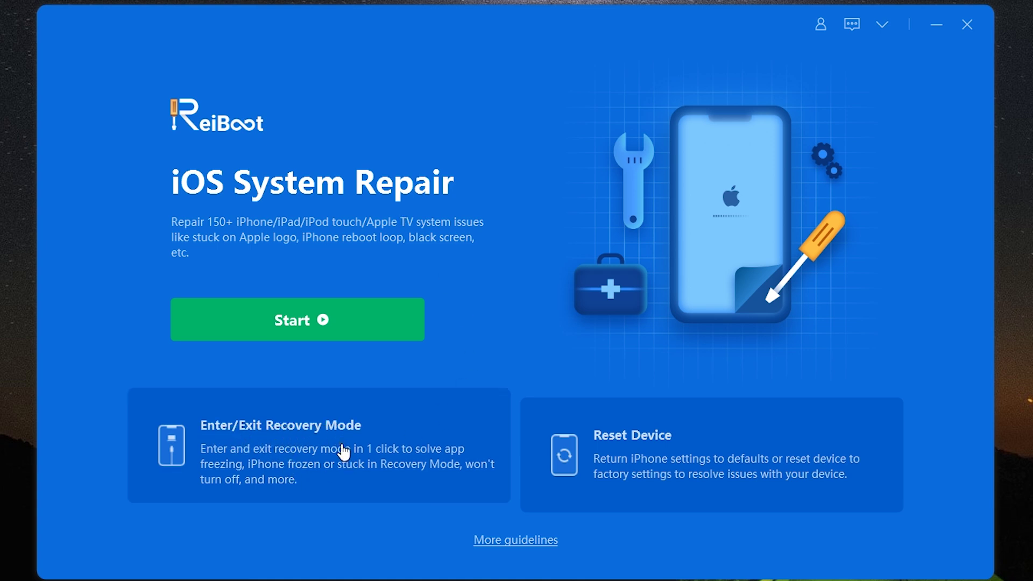
click(304, 462)
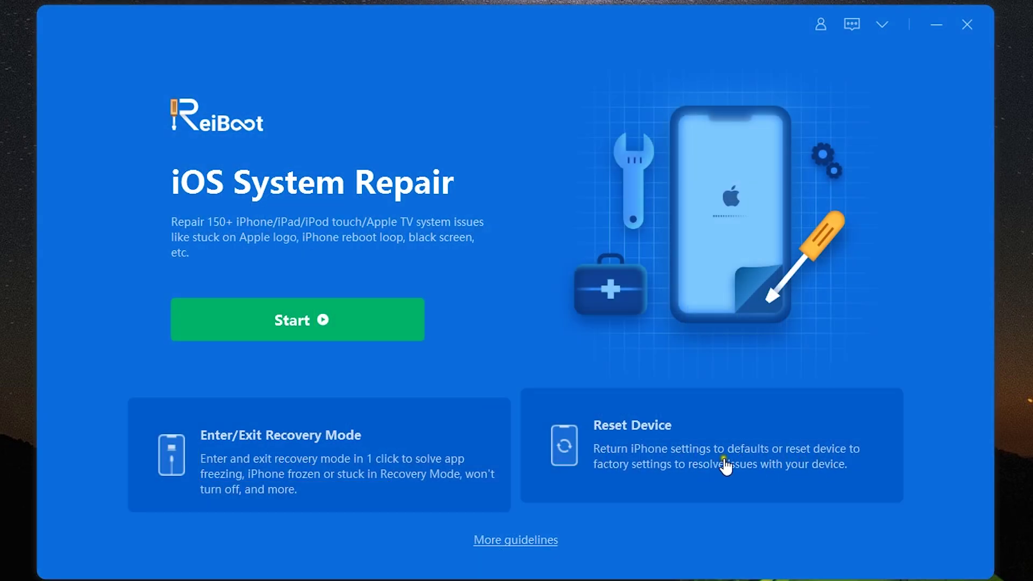
- Open the Reset Device page and pick General Reset over Factory Reset
click(632, 457)
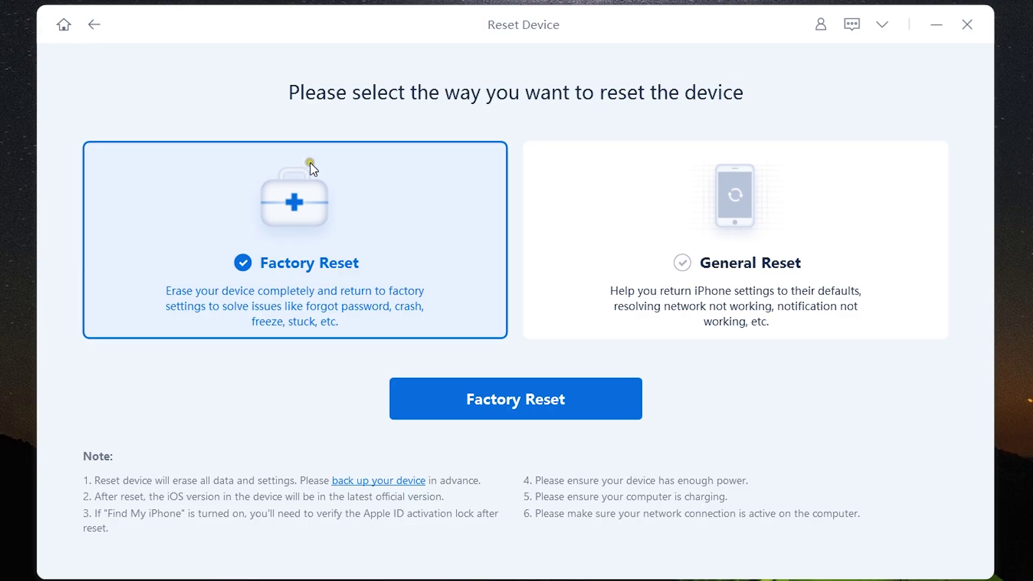
click(287, 246)
click(205, 261)
click(730, 248)
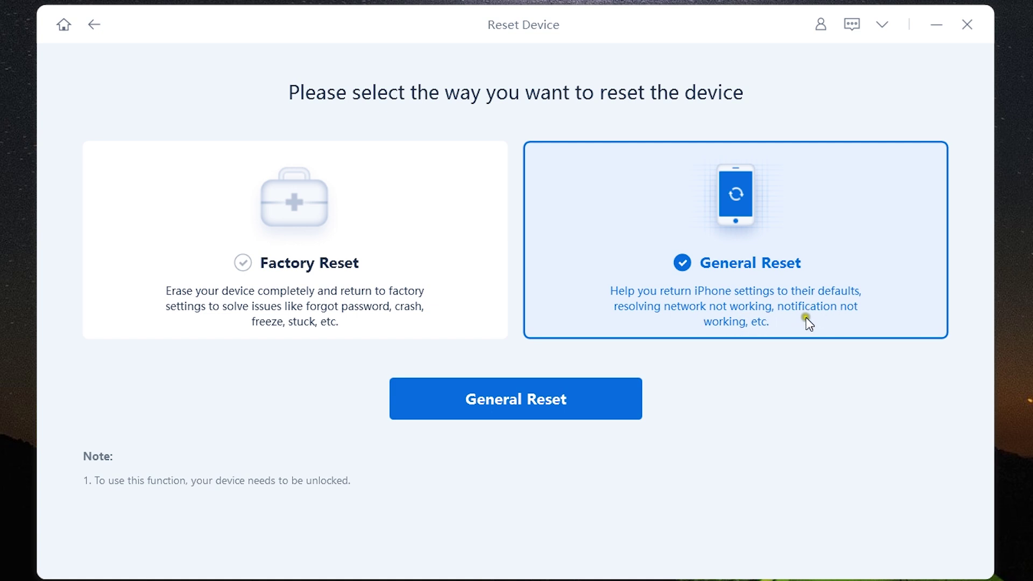
click(718, 323)
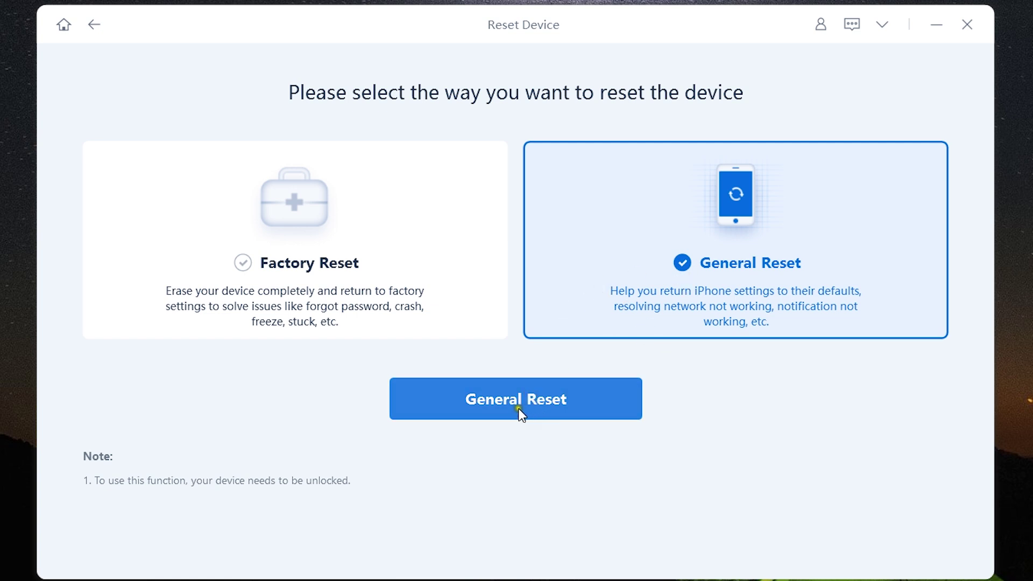
- From home, open iOS System Repair, try Deep Repair, then start Standard Repair on the iPad
click(93, 24)
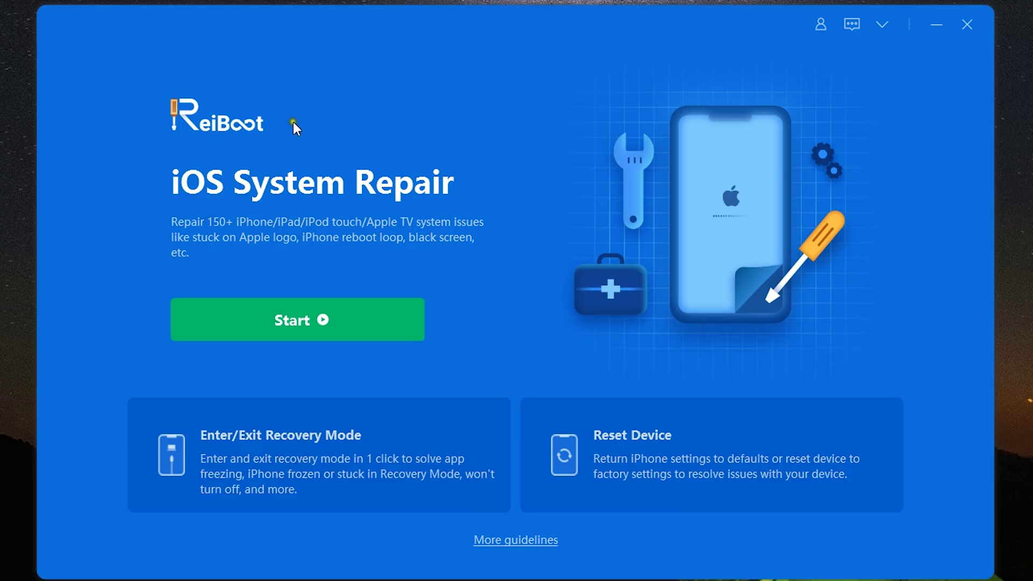
click(286, 321)
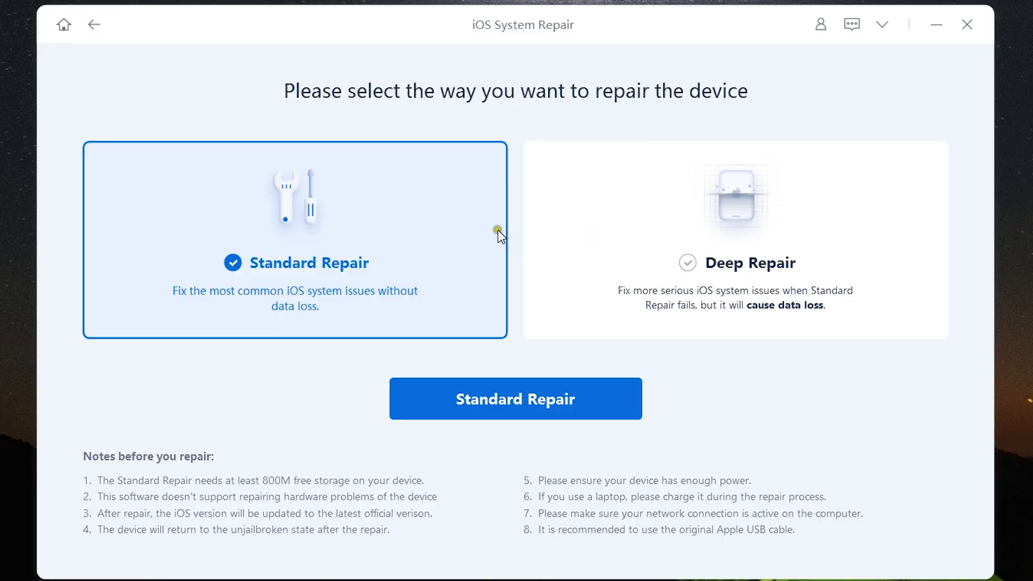
click(258, 313)
click(766, 278)
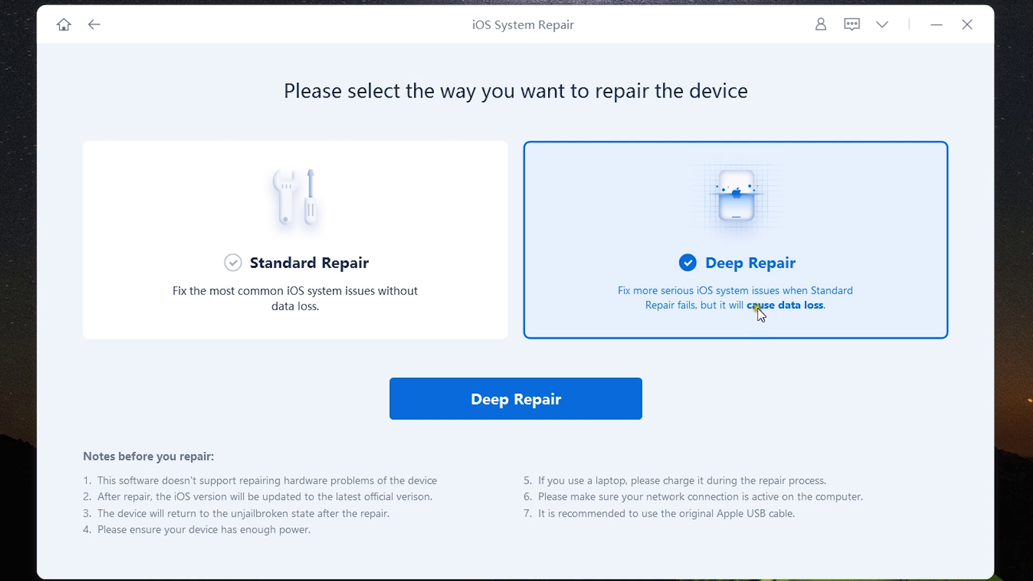
click(364, 311)
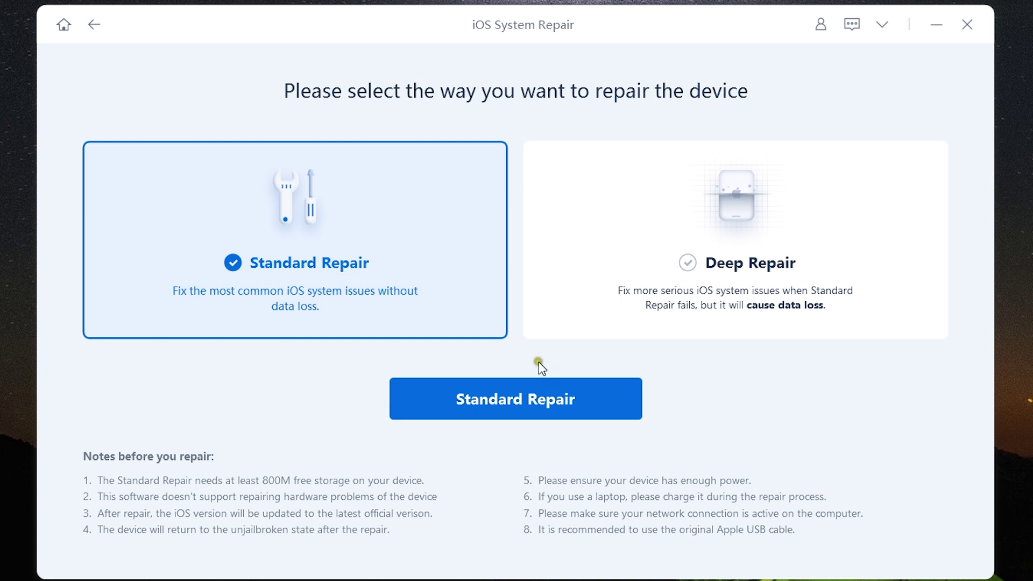
click(521, 405)
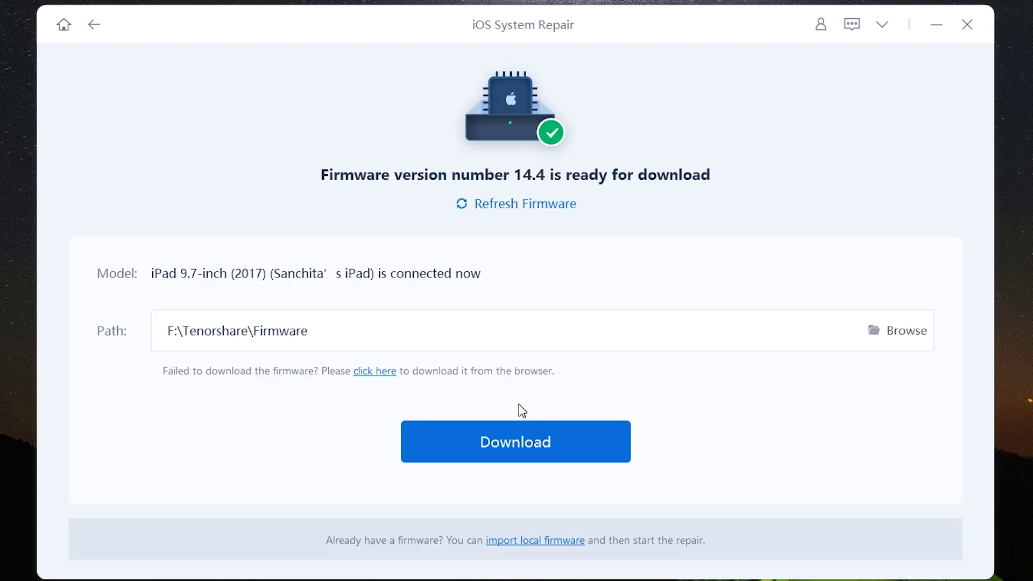
- Check the firmware 14.4 save-folder Browse and firmware links without downloading, then return to repair-method selection
click(520, 404)
click(515, 207)
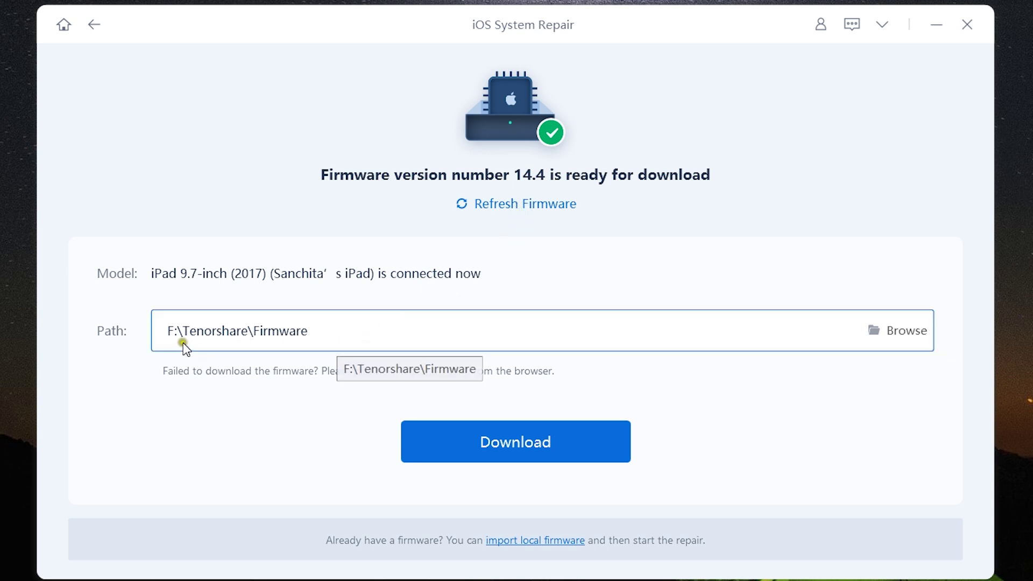
click(902, 333)
click(607, 415)
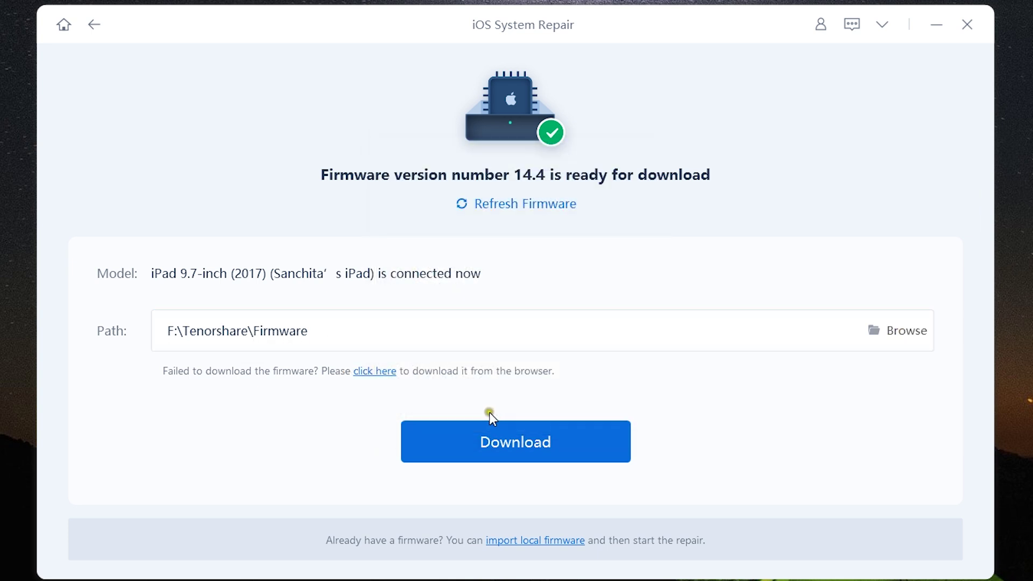
click(376, 372)
click(516, 549)
click(528, 437)
click(96, 25)
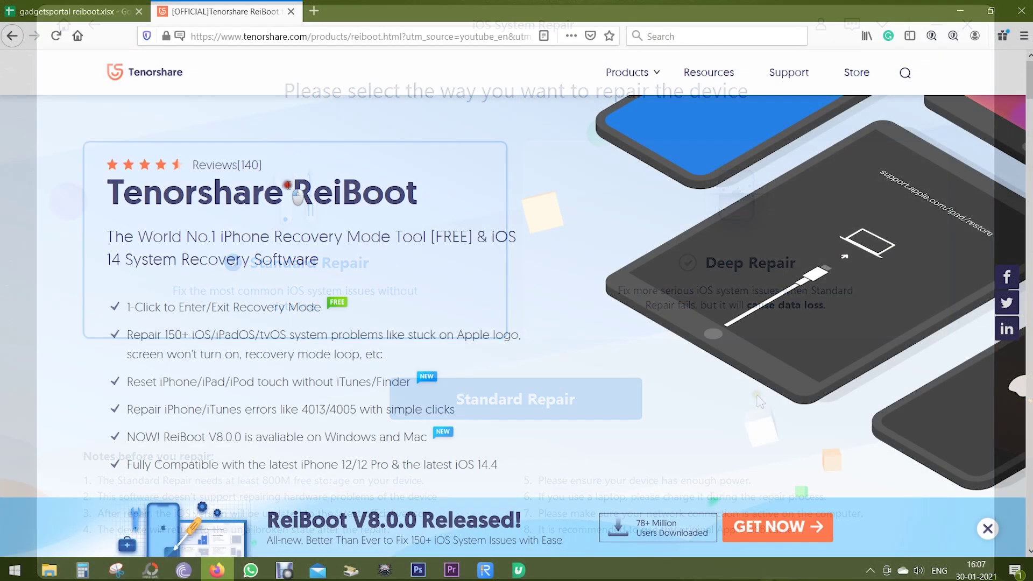
- Back in Firefox, highlight the word ReiBoot in the product page heading, then deselect it
drag(286, 191, 420, 199)
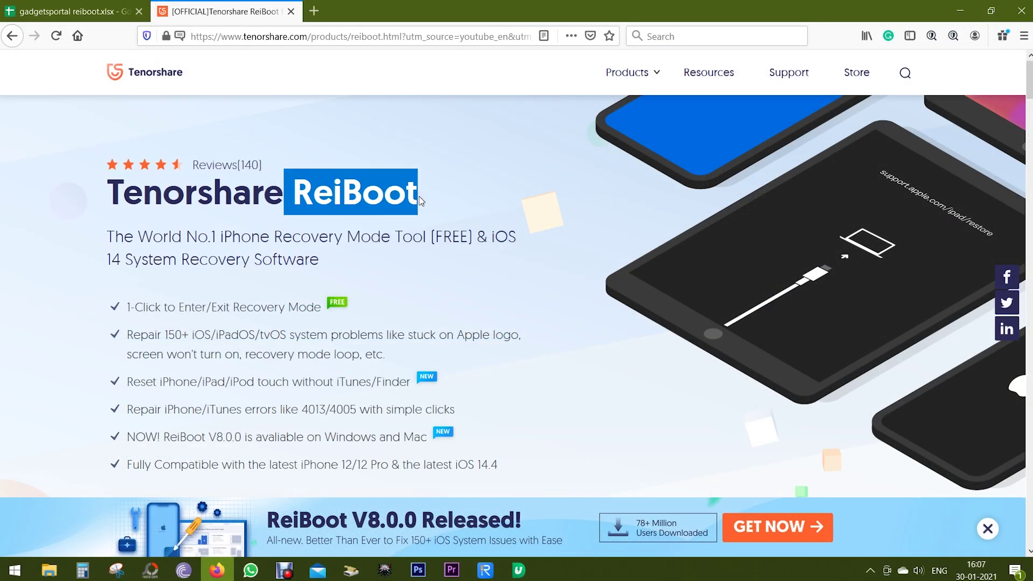
click(424, 245)
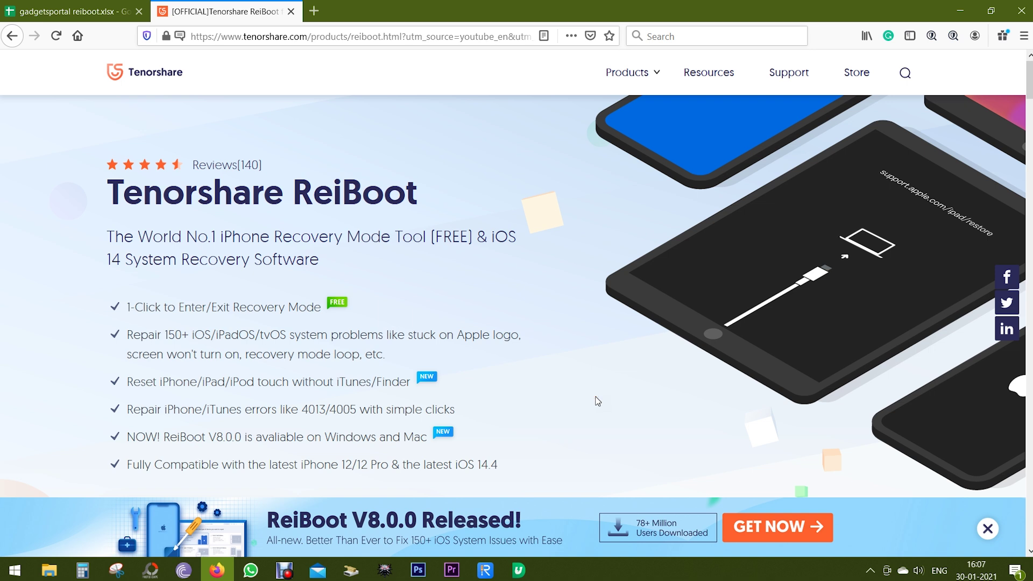
- Go through BUY NOW to the purchase page listing 1 Month, 1 Year and Lifetime license prices
scroll(597, 400, down, 3)
scroll(597, 401, down, 3)
scroll(597, 400, down, 5)
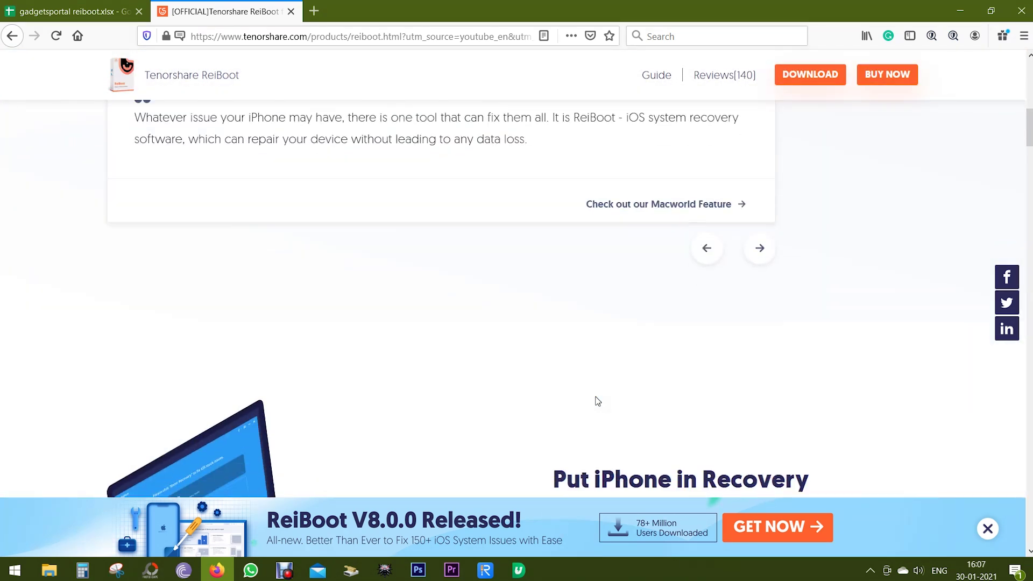
scroll(597, 401, down, 6)
scroll(597, 401, up, 7)
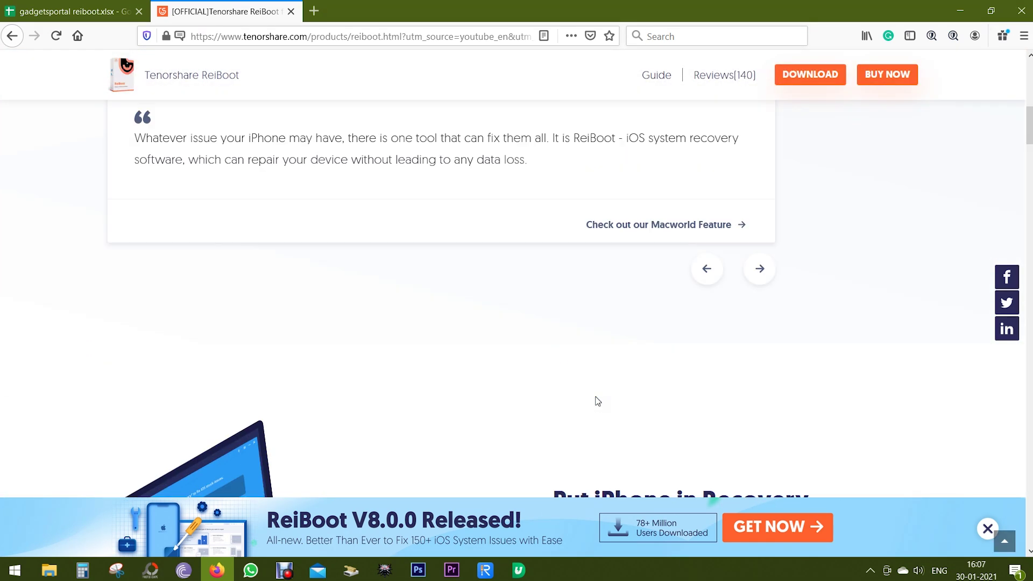
scroll(597, 401, up, 10)
scroll(563, 397, down, 2)
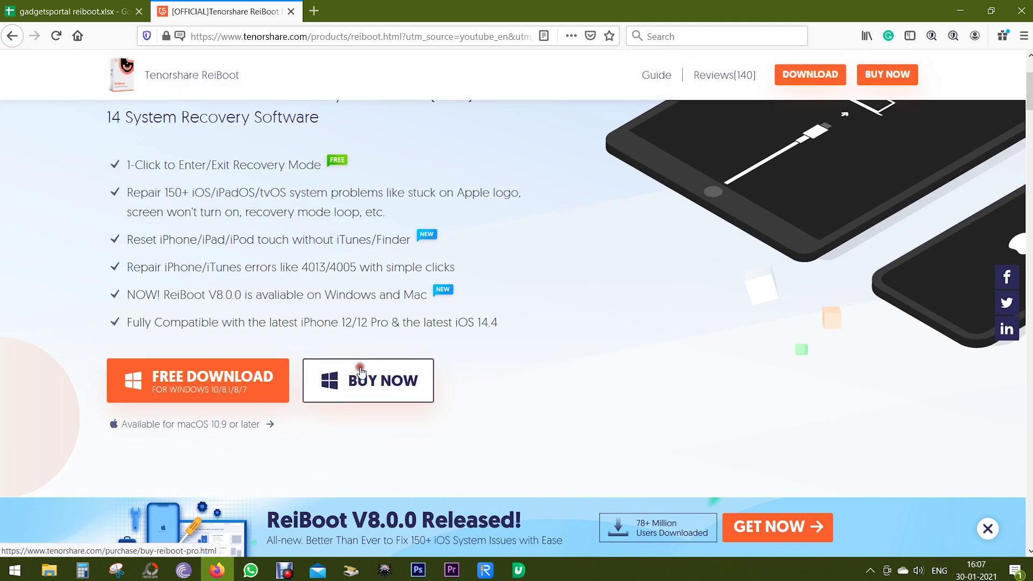
click(360, 371)
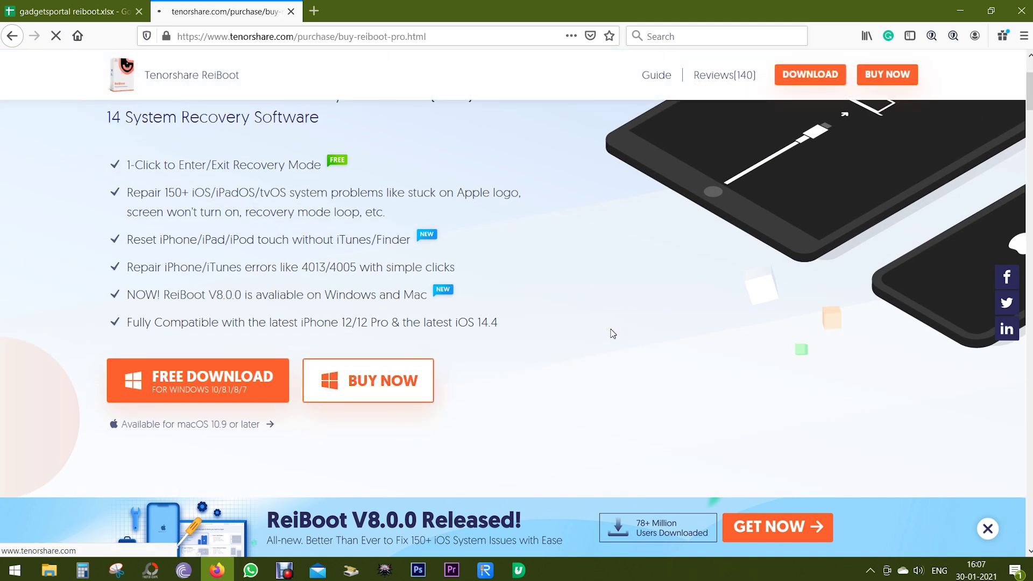
scroll(615, 334, down, 1)
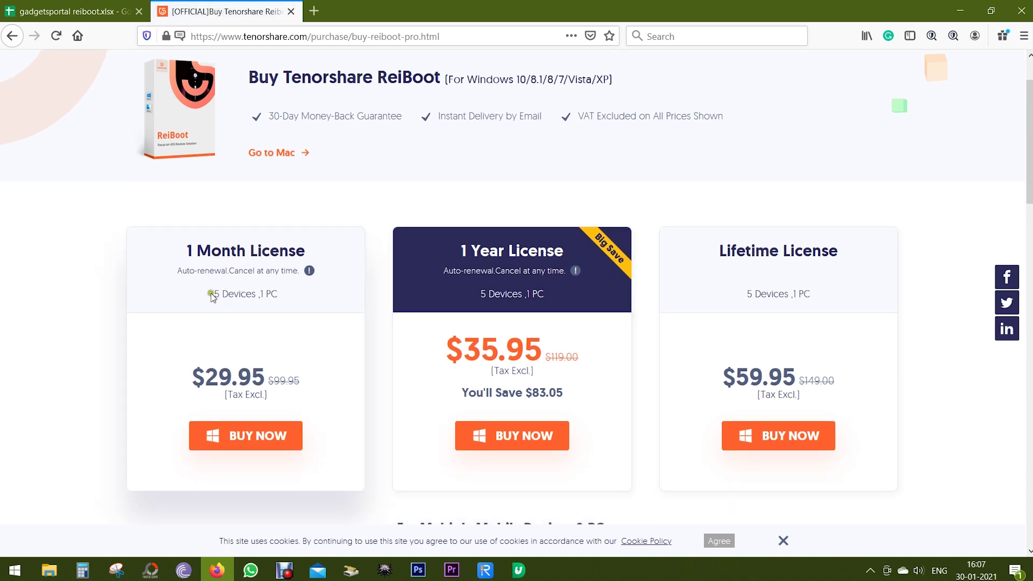
drag(212, 298, 256, 295)
click(86, 360)
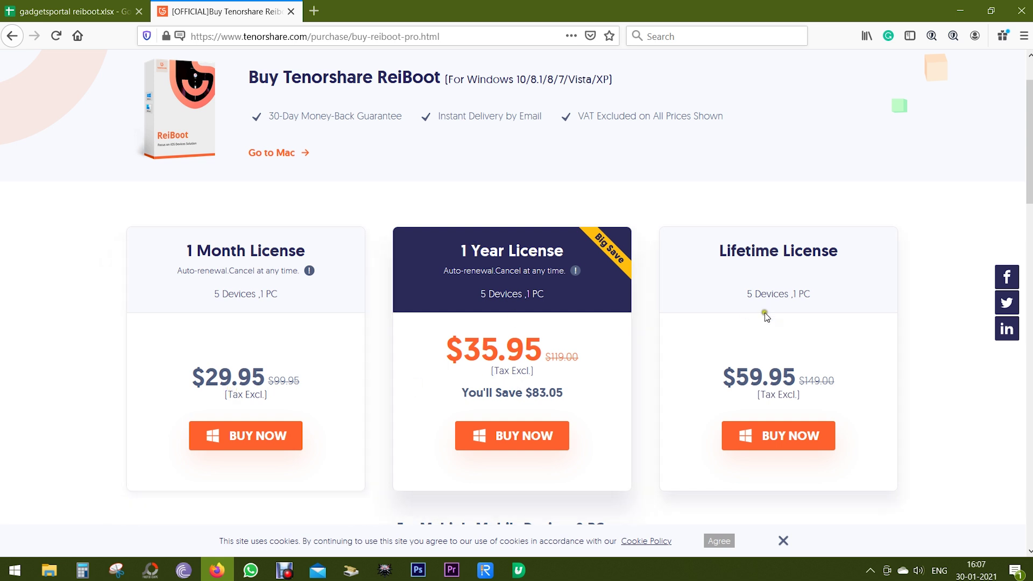
click(796, 320)
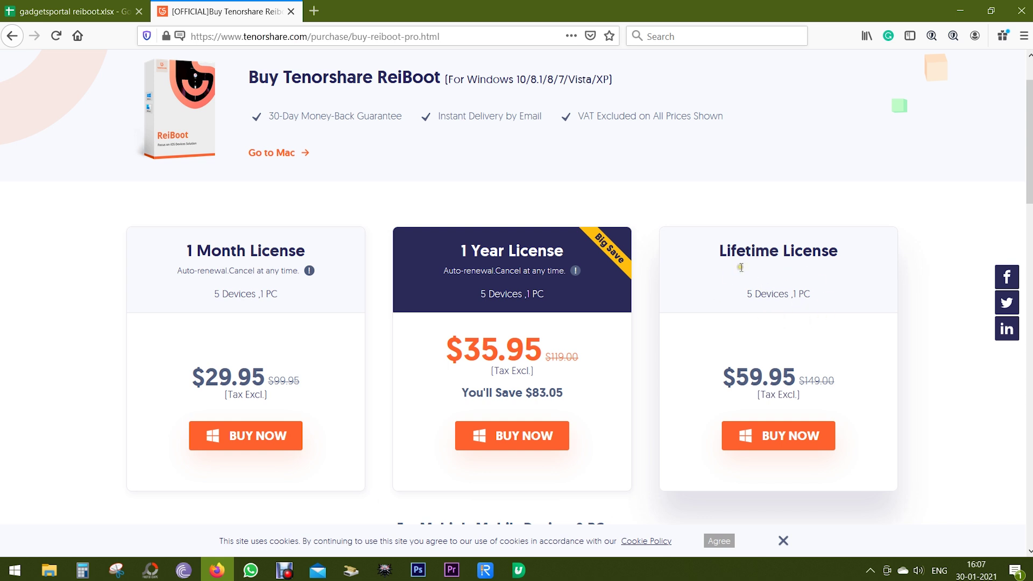